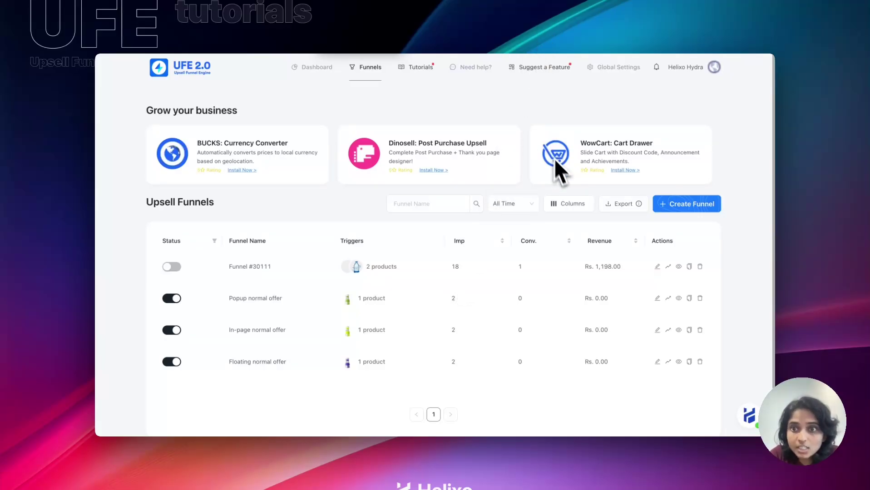
- Create a new funnel that triggers on the specific product Probiotic Organic Kiwi Juice
{"action": "left_click", "coordinate": [683, 207]}
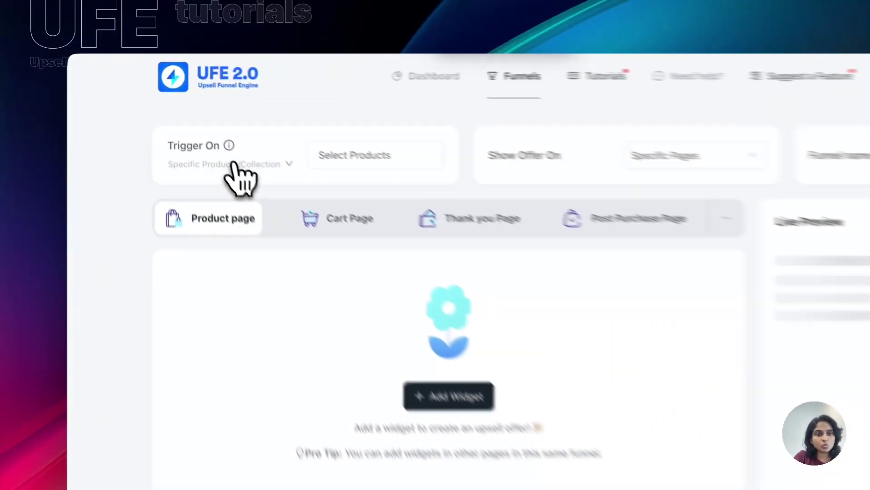
{"action": "left_click", "coordinate": [233, 165]}
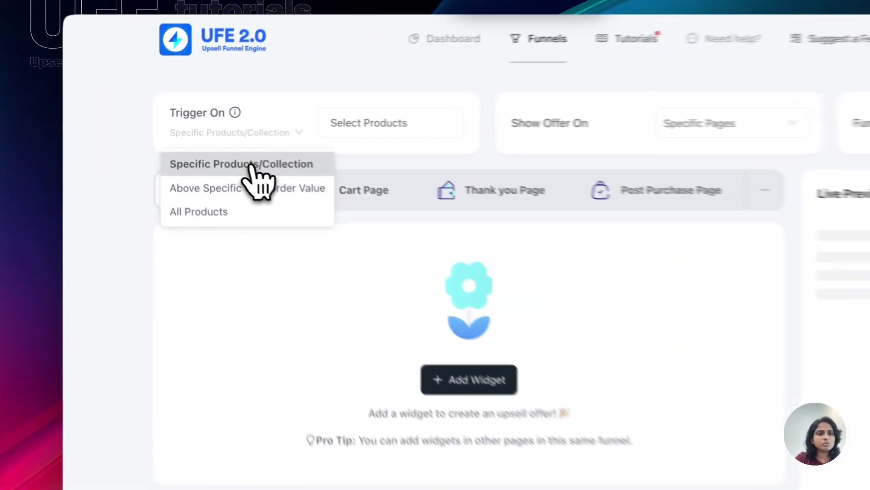
{"action": "left_click", "coordinate": [199, 138]}
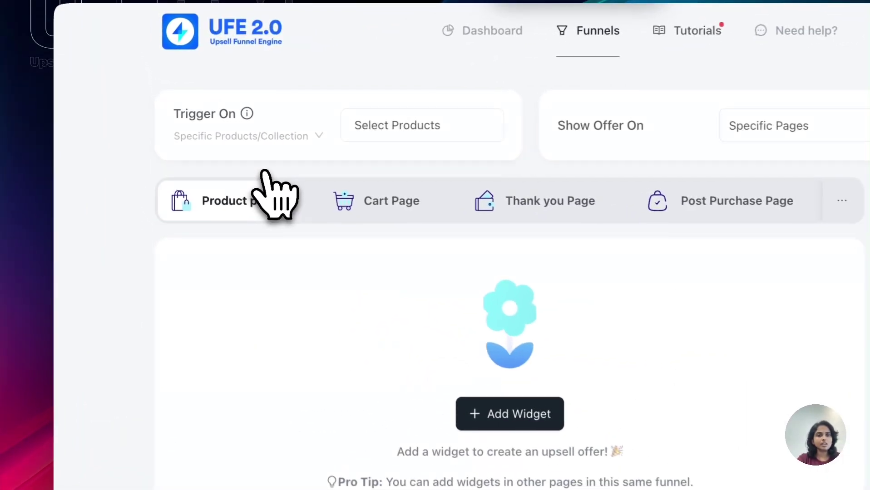
{"action": "left_click", "coordinate": [377, 126]}
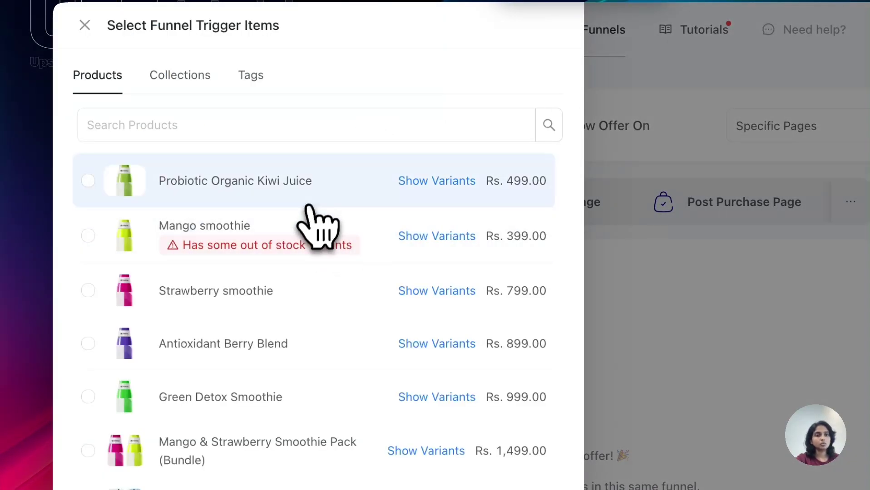
{"action": "left_click", "coordinate": [314, 202]}
{"action": "left_click", "coordinate": [406, 415]}
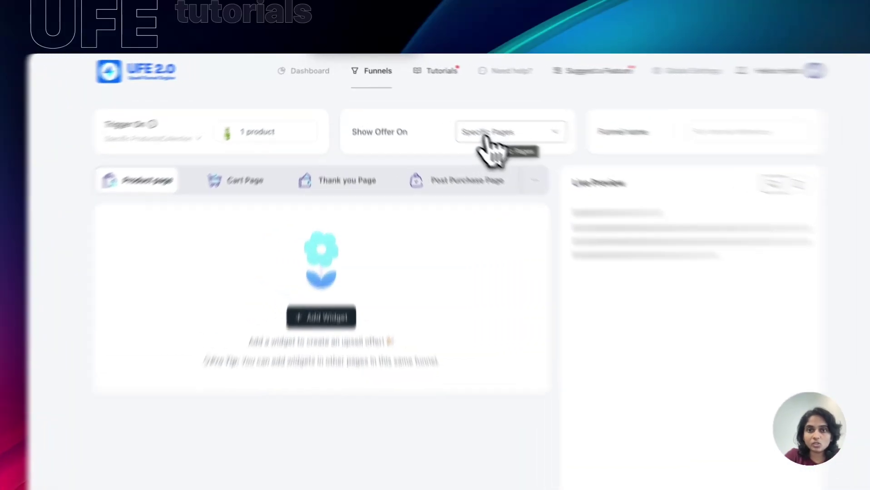
{"action": "left_click", "coordinate": [456, 119]}
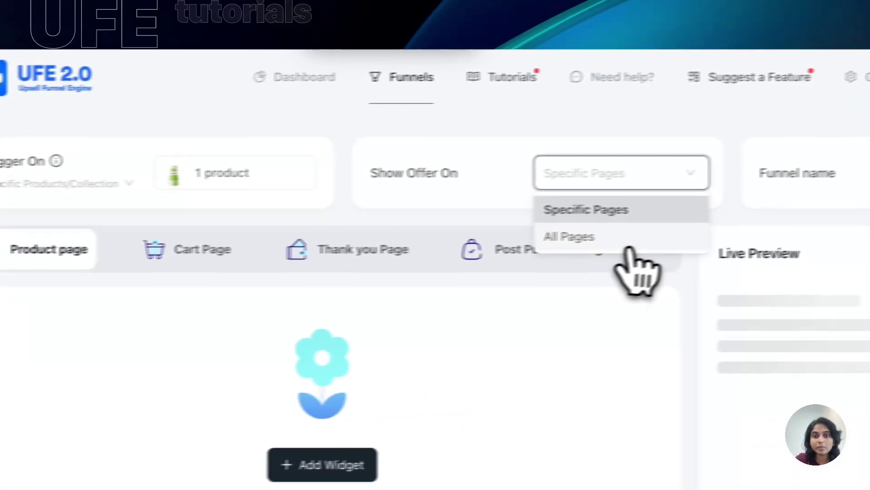
{"action": "left_click", "coordinate": [627, 242]}
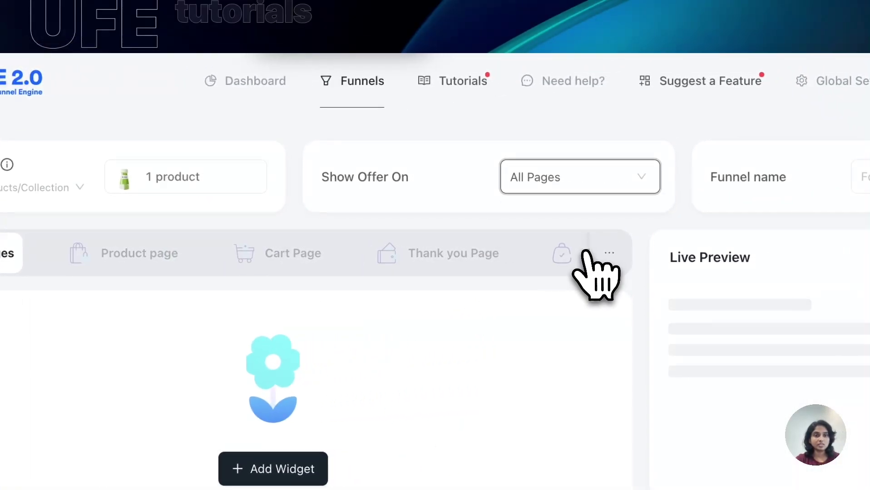
{"action": "left_click", "coordinate": [634, 184]}
{"action": "left_click", "coordinate": [573, 214]}
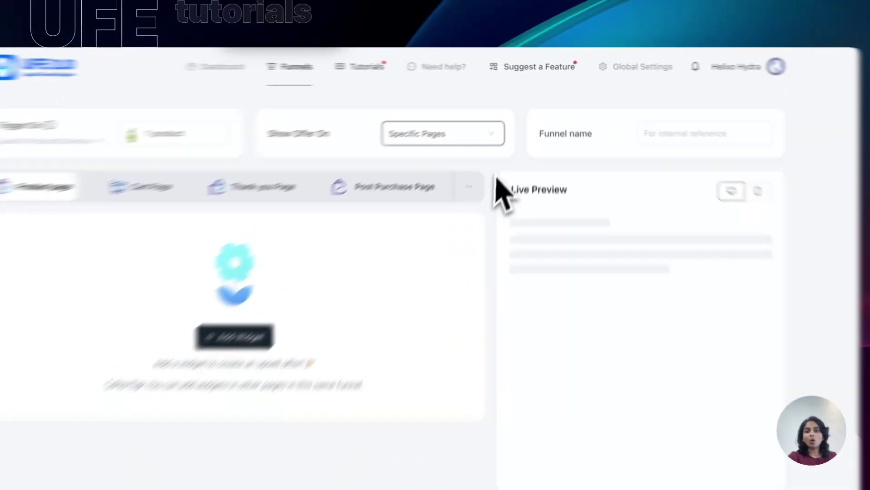
{"action": "left_click", "coordinate": [468, 187]}
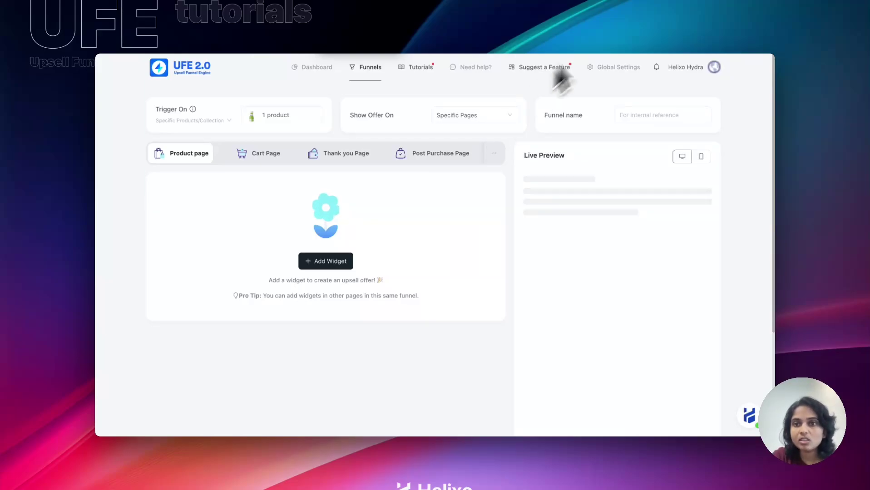
- Name the funnel Demo_funnel from the suggestions and begin adding an offer widget
{"action": "left_click", "coordinate": [648, 114]}
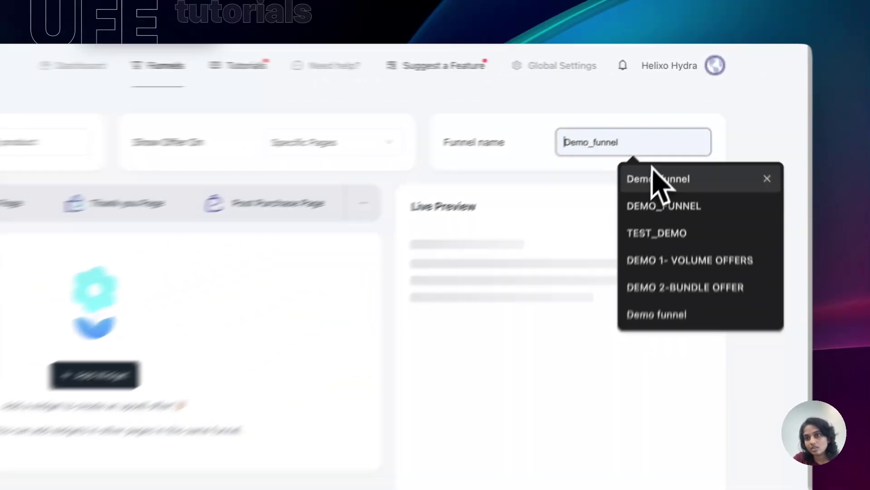
{"action": "left_click", "coordinate": [678, 138]}
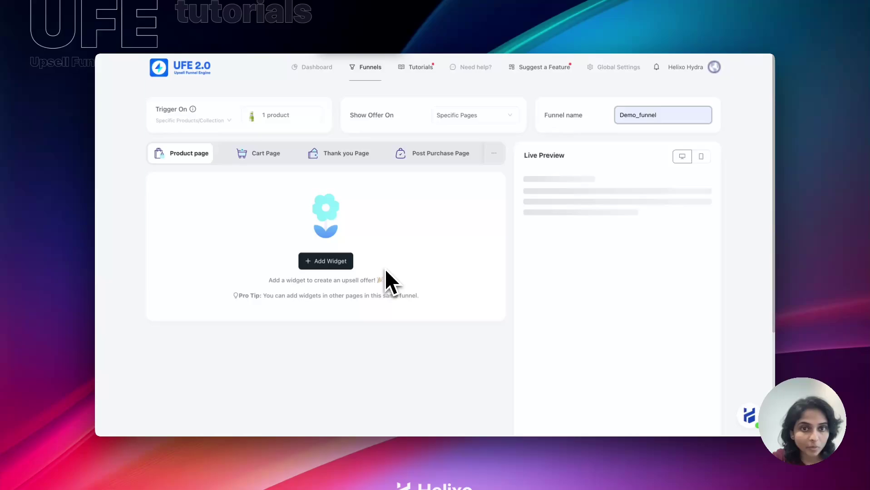
{"action": "left_click", "coordinate": [335, 262]}
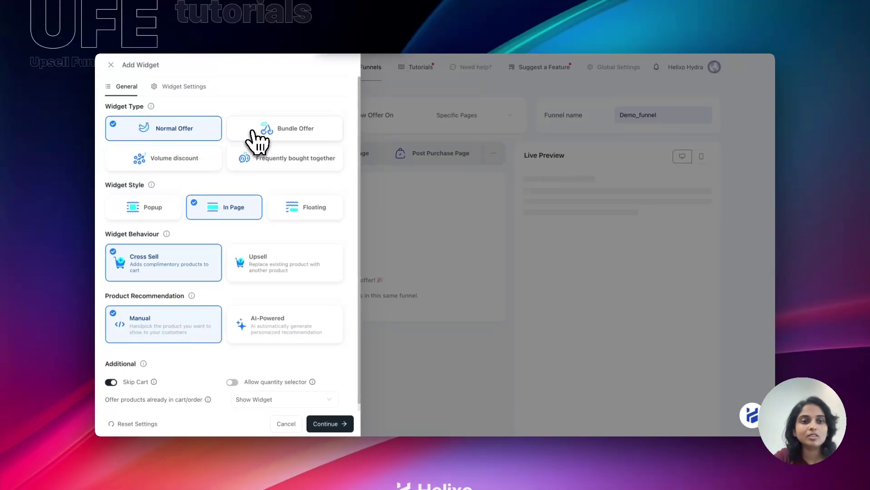
{"action": "mouse_move", "coordinate": [265, 160]}
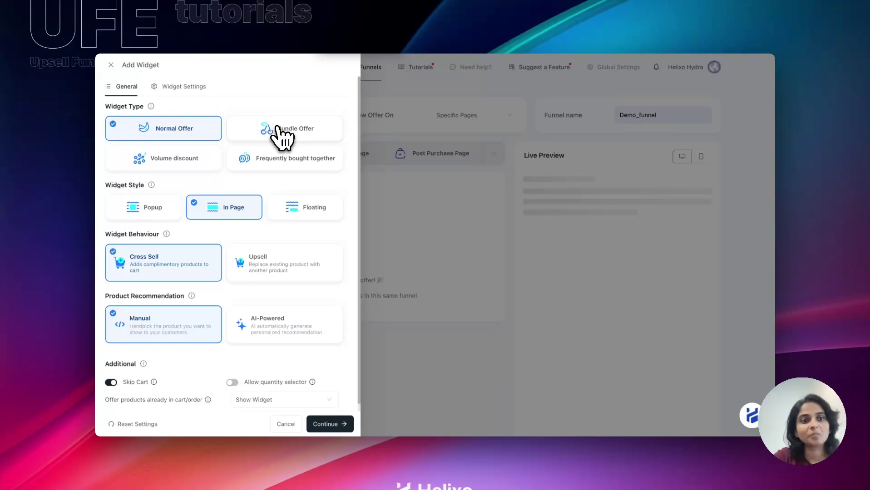
{"action": "mouse_move", "coordinate": [182, 160]}
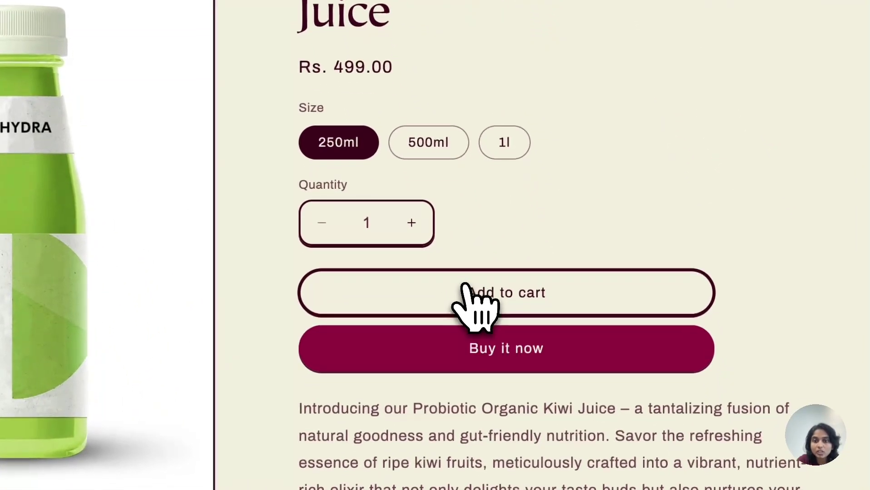
{"action": "left_click", "coordinate": [465, 287]}
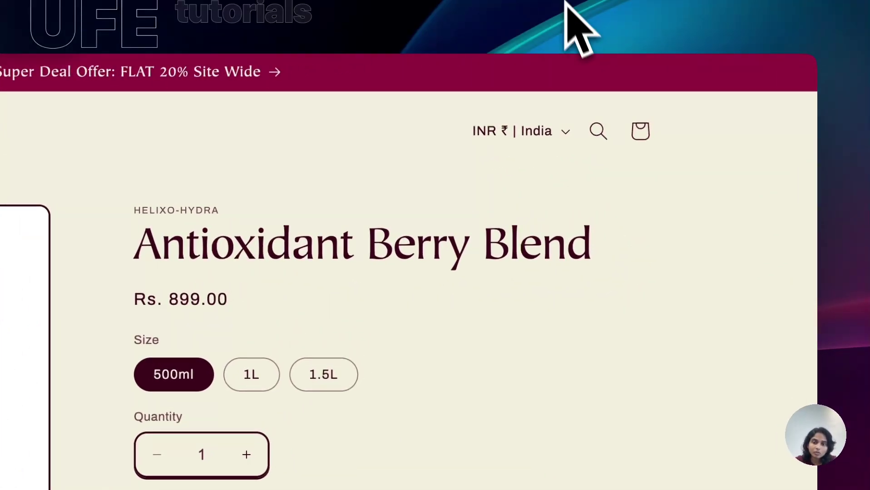
{"action": "scroll", "coordinate": [691, 194], "scroll_direction": "down", "scroll_amount": 5}
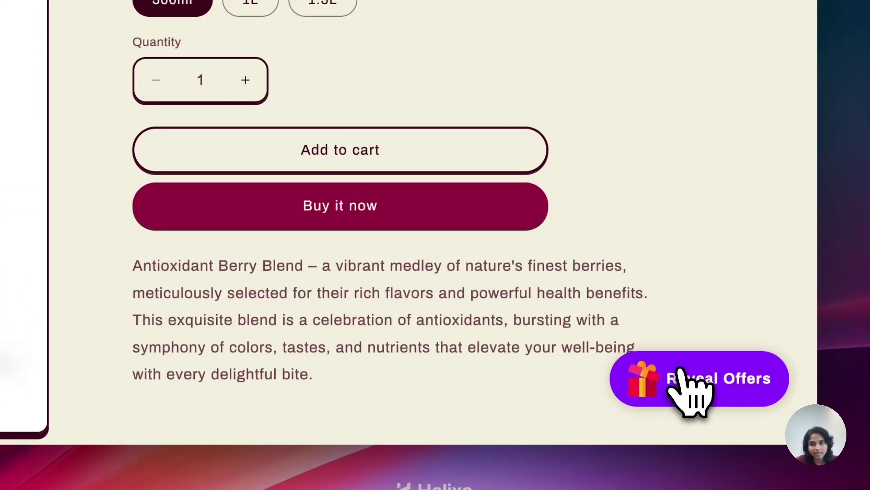
{"action": "left_click", "coordinate": [683, 447]}
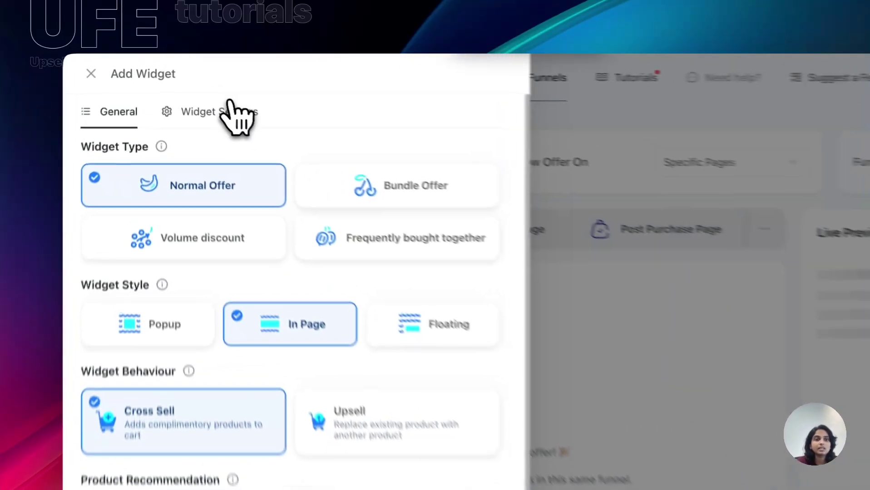
- Review the widget's Design and Translation settings, including the 'Congrats!! Special Discounts Unlocked!' upsell title
{"action": "left_click", "coordinate": [191, 86]}
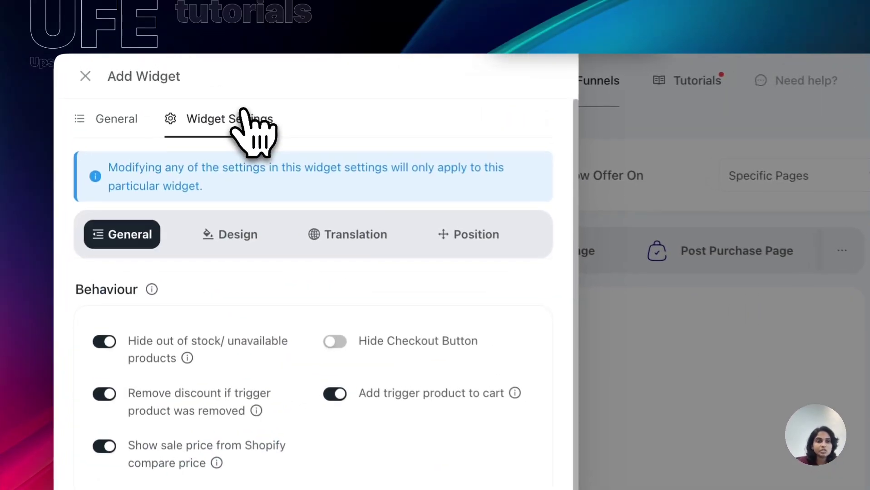
{"action": "left_click", "coordinate": [256, 238]}
{"action": "scroll", "coordinate": [305, 334], "scroll_direction": "down", "scroll_amount": 10}
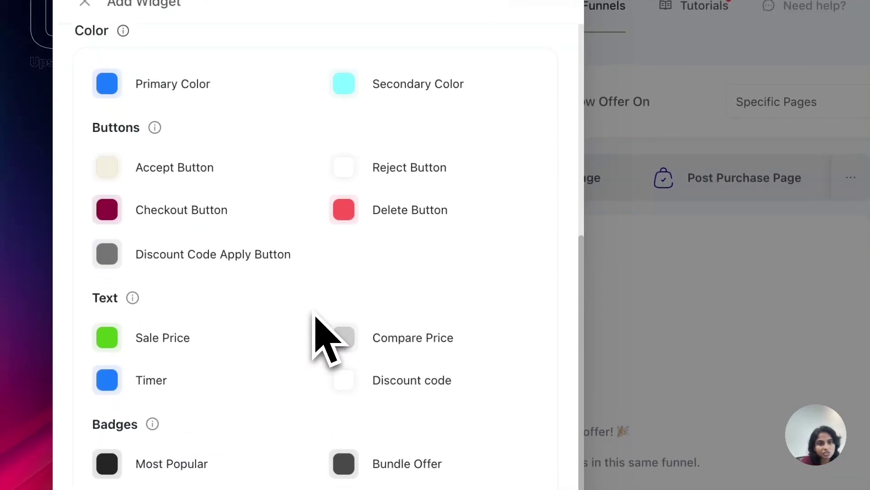
{"action": "scroll", "coordinate": [315, 315], "scroll_direction": "up", "scroll_amount": 10}
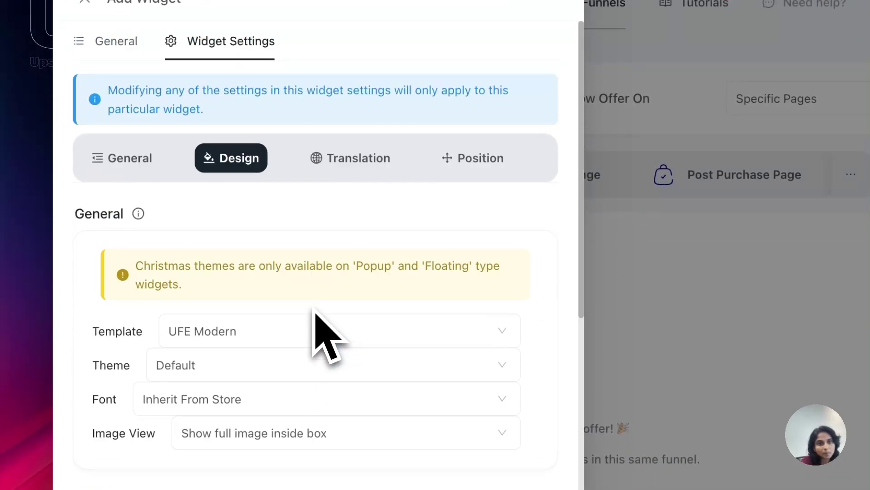
{"action": "left_click", "coordinate": [331, 164]}
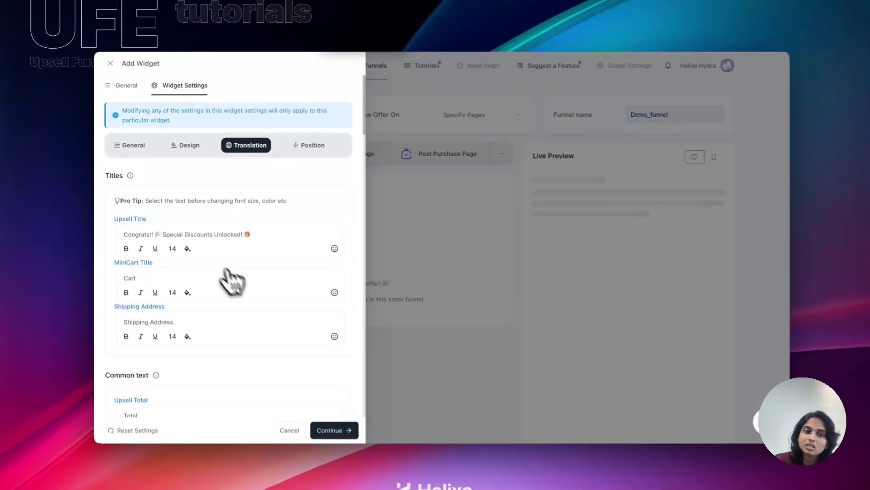
{"action": "scroll", "coordinate": [224, 287], "scroll_direction": "down", "scroll_amount": 5}
{"action": "scroll", "coordinate": [224, 286], "scroll_direction": "up", "scroll_amount": 5}
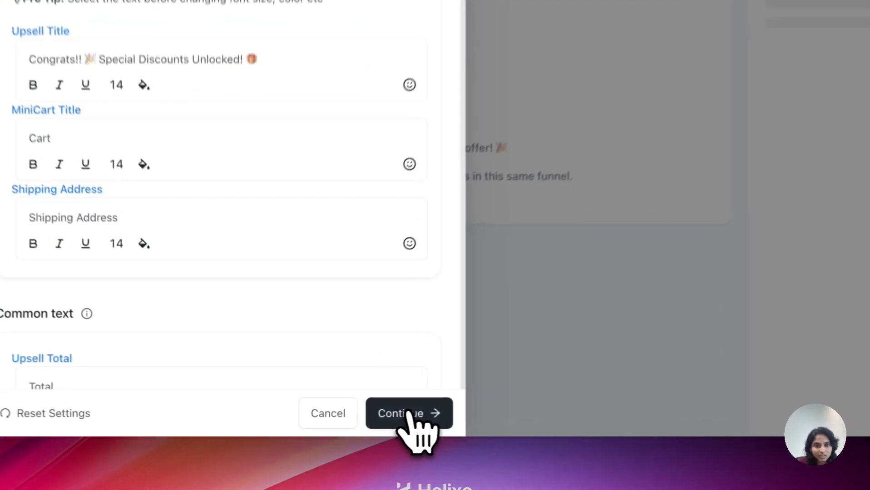
- Add the widget and choose Antioxidant Berry Blend as the offered product
{"action": "left_click", "coordinate": [328, 424]}
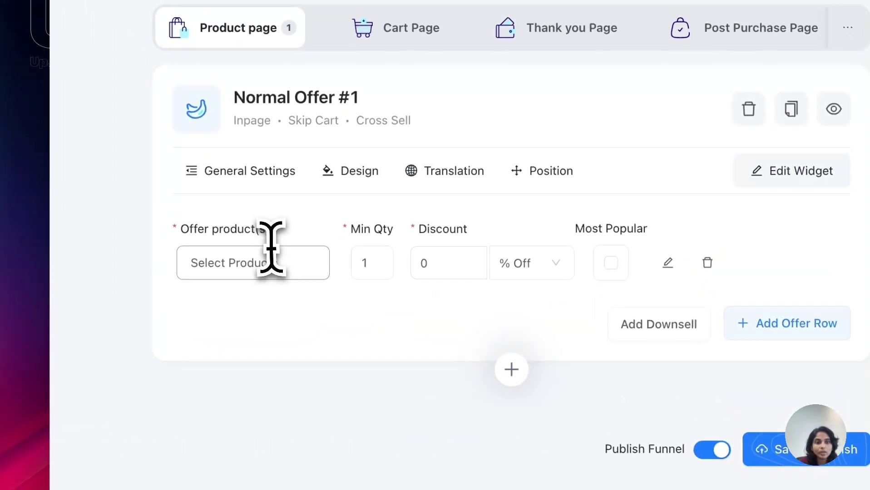
{"action": "left_click", "coordinate": [284, 271]}
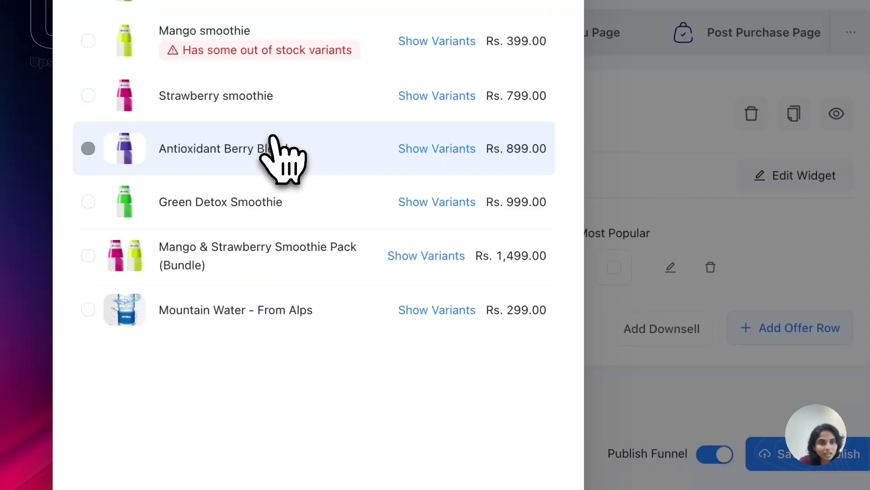
{"action": "left_click", "coordinate": [273, 150]}
{"action": "left_click", "coordinate": [447, 427]}
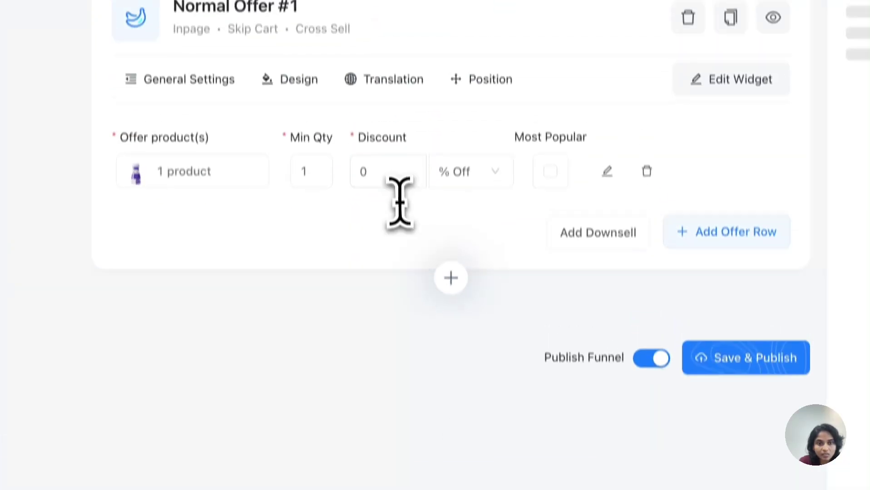
- Set the offer's discount to 100% off
{"action": "left_click", "coordinate": [397, 174]}
{"action": "key", "text": "BackSpace"}
{"action": "type", "text": "100"}
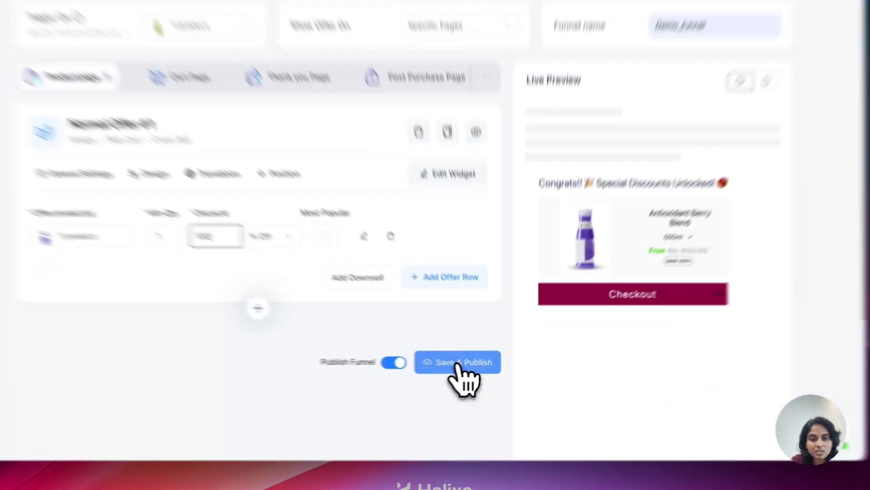
- Save and publish Demo_funnel, then open the Helixo help chat
{"action": "left_click", "coordinate": [468, 364]}
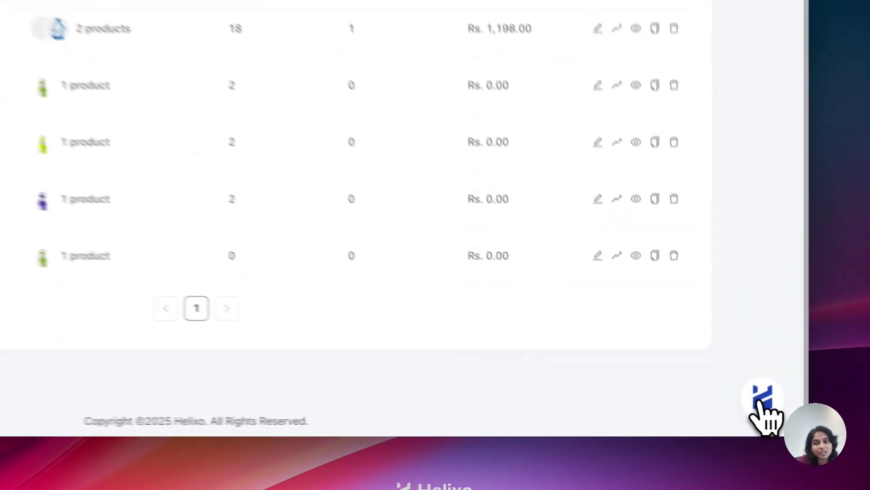
{"action": "left_click", "coordinate": [746, 414]}
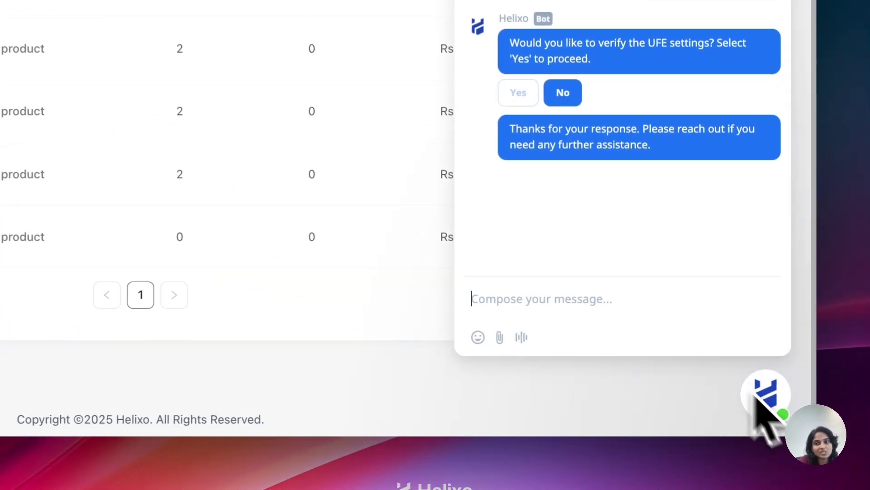